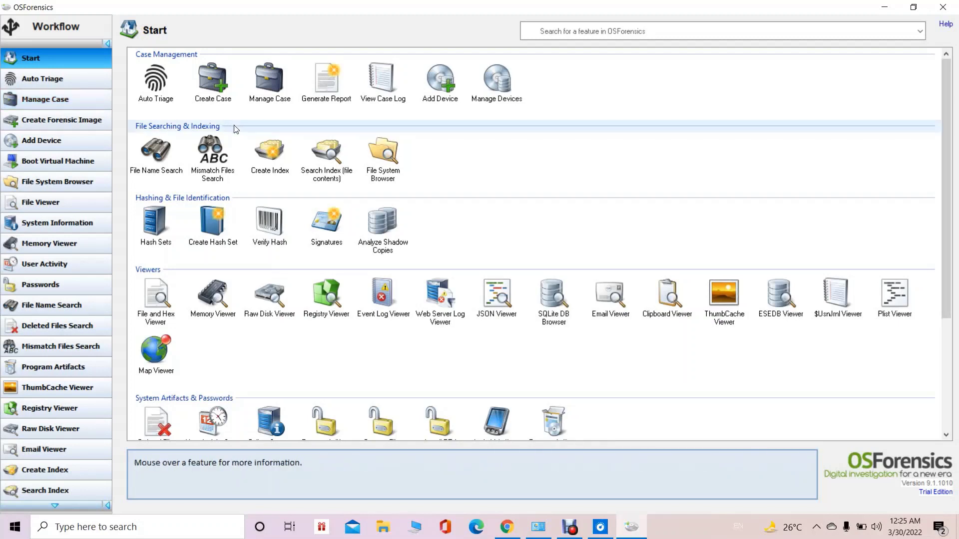
Open the new case form to review its basic case data fields, and close it without creating a case
left_click(222, 81)
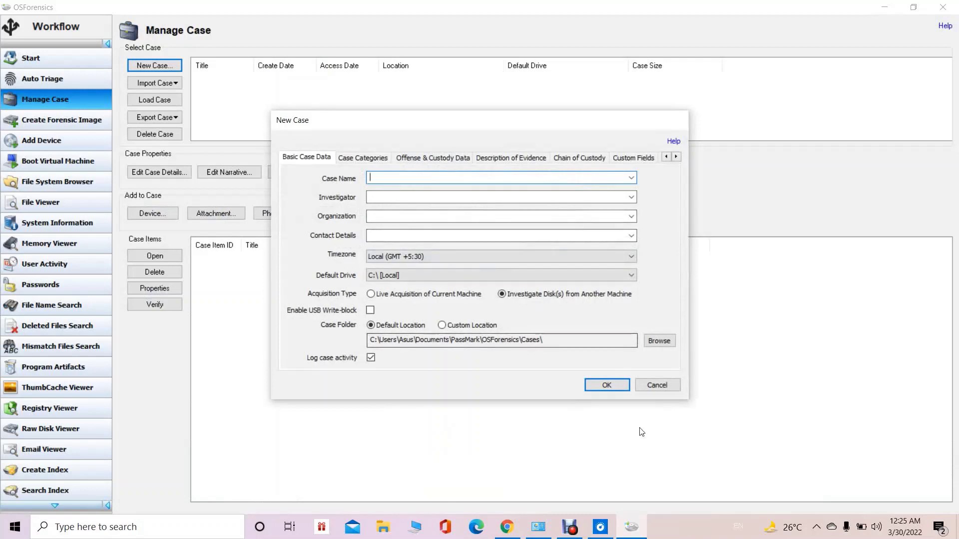
left_click(665, 387)
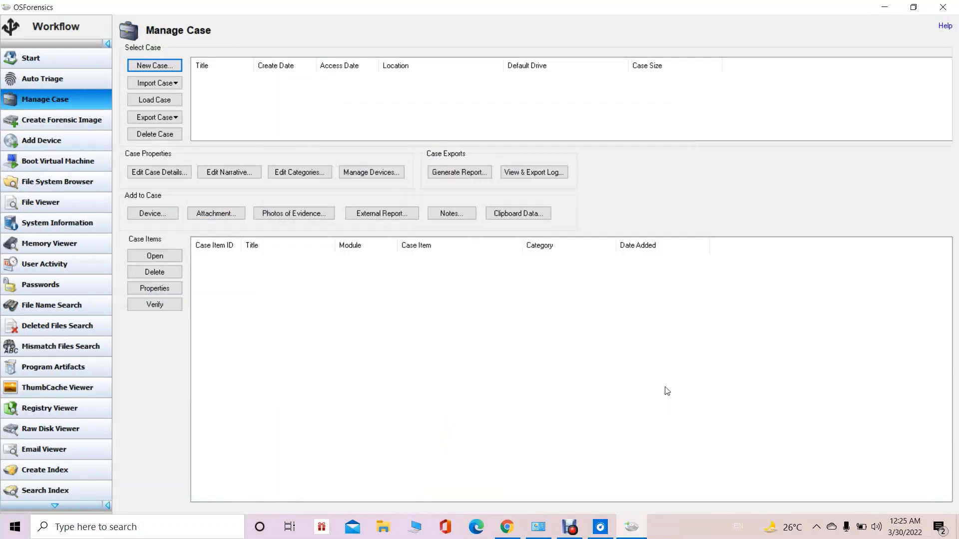
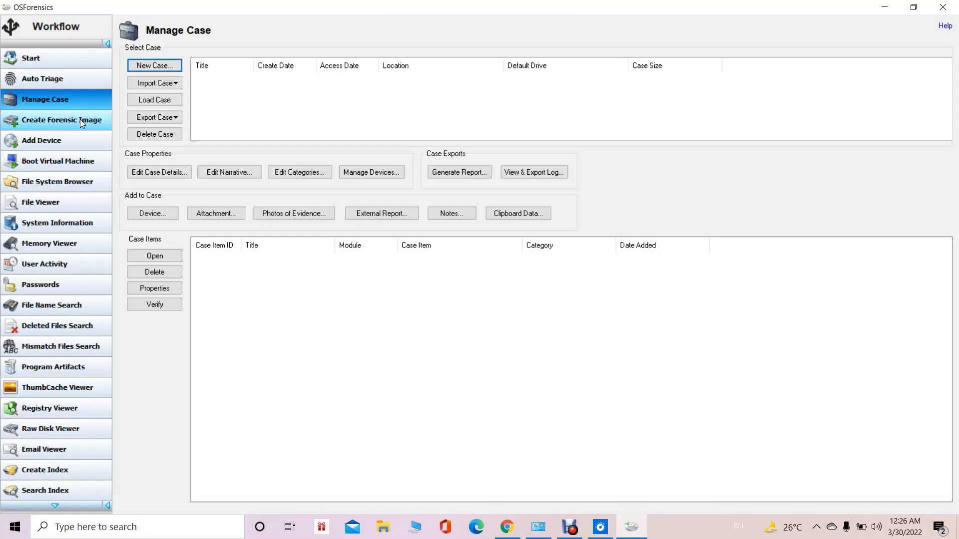
Review the settings for adding a forensic disk image, including the target image file's save options, and cancel without adding one
left_click(80, 118)
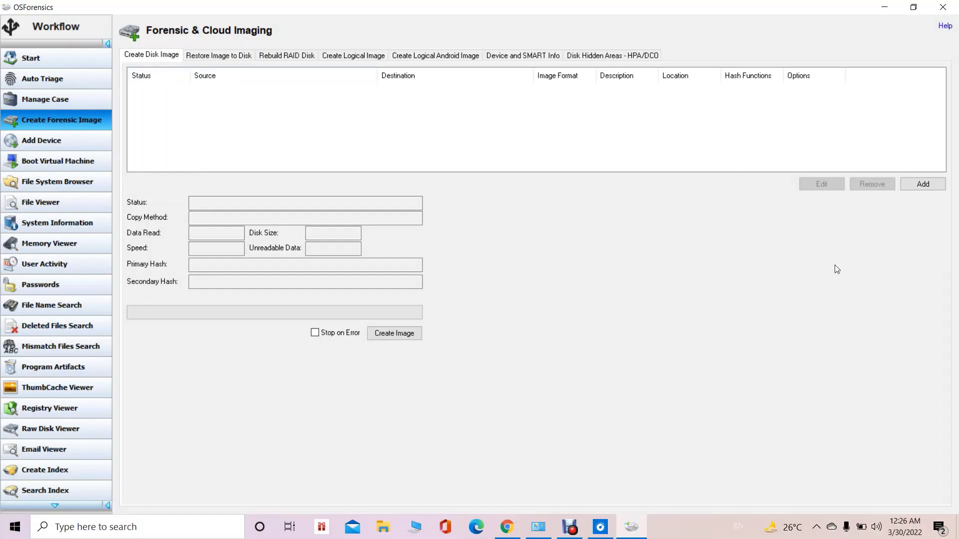
left_click(928, 184)
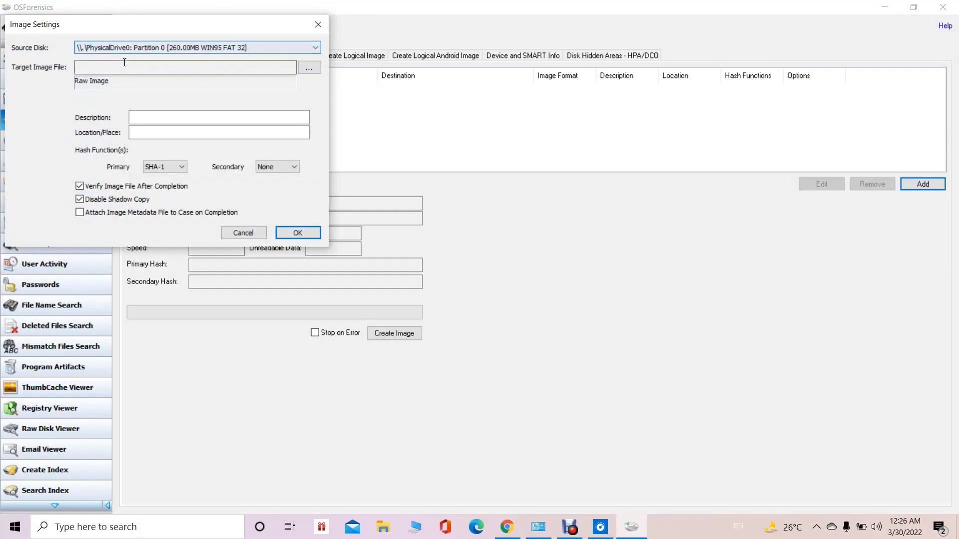
left_click(306, 70)
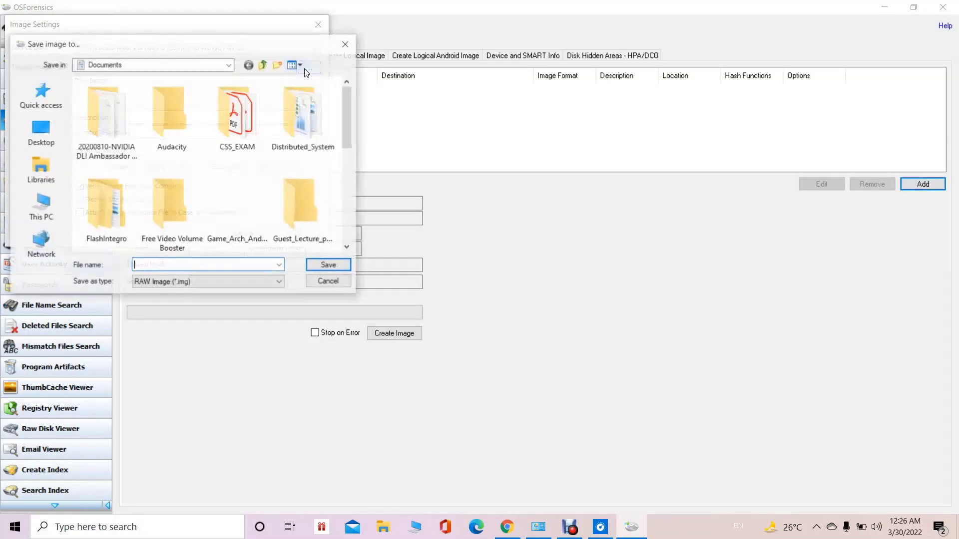
left_click(334, 284)
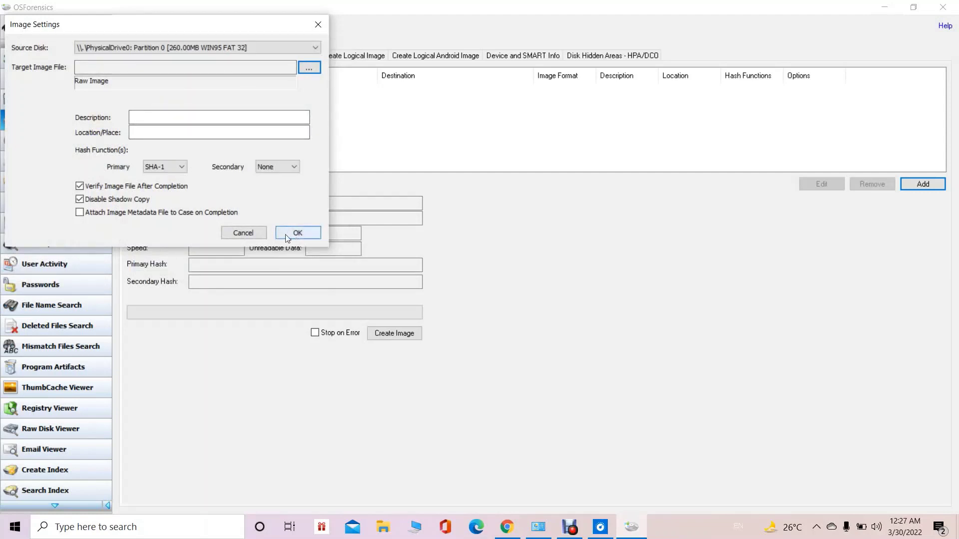
left_click(244, 233)
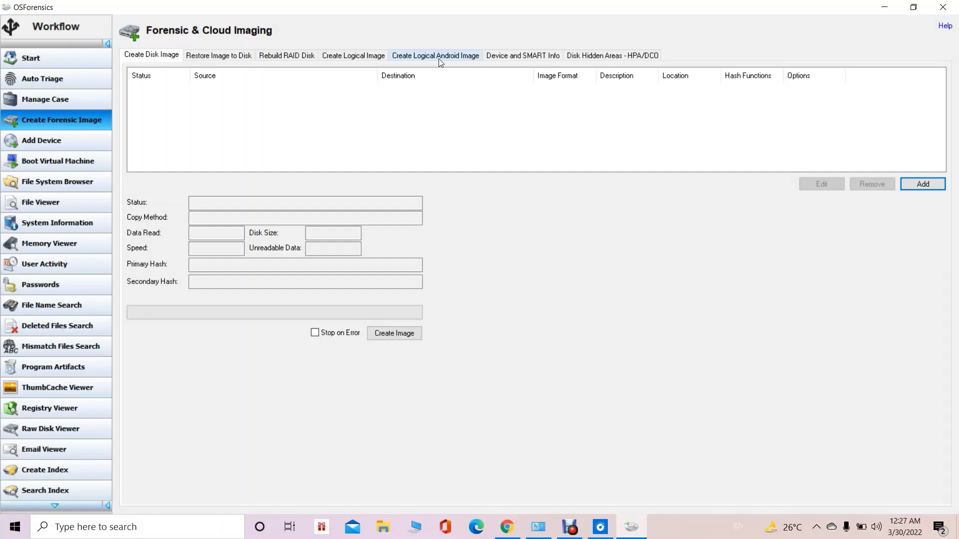
Try to add a device without an open case, and view the options for booting an existing virtual machine
left_click(44, 140)
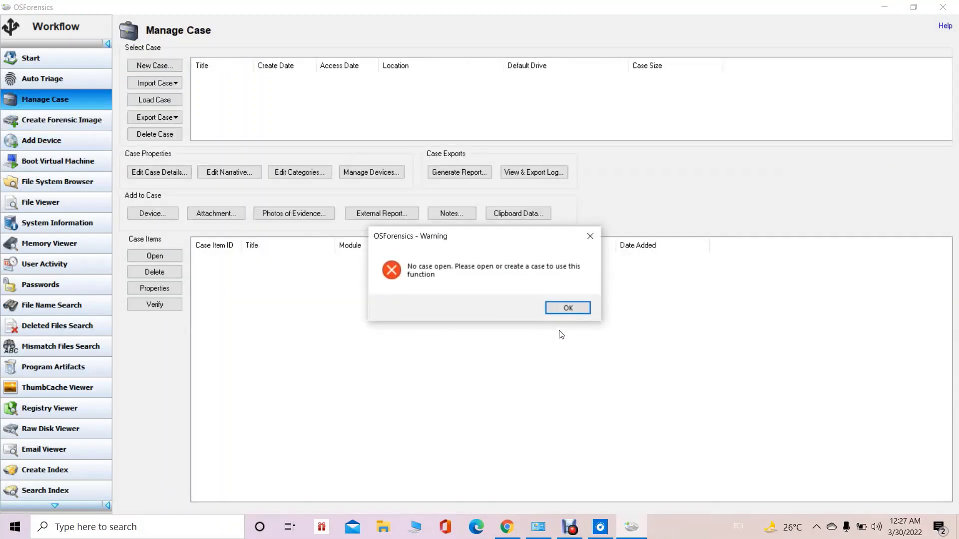
left_click(572, 308)
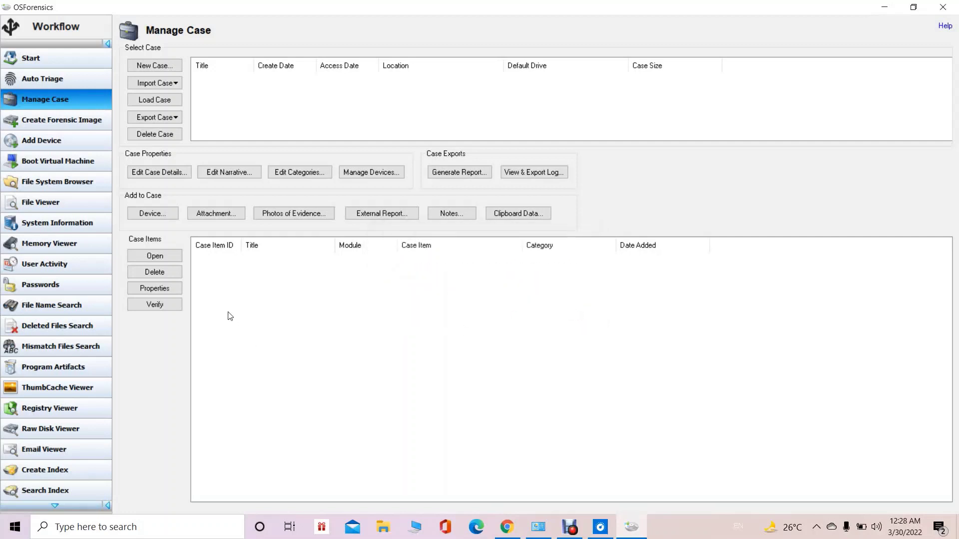
left_click(92, 167)
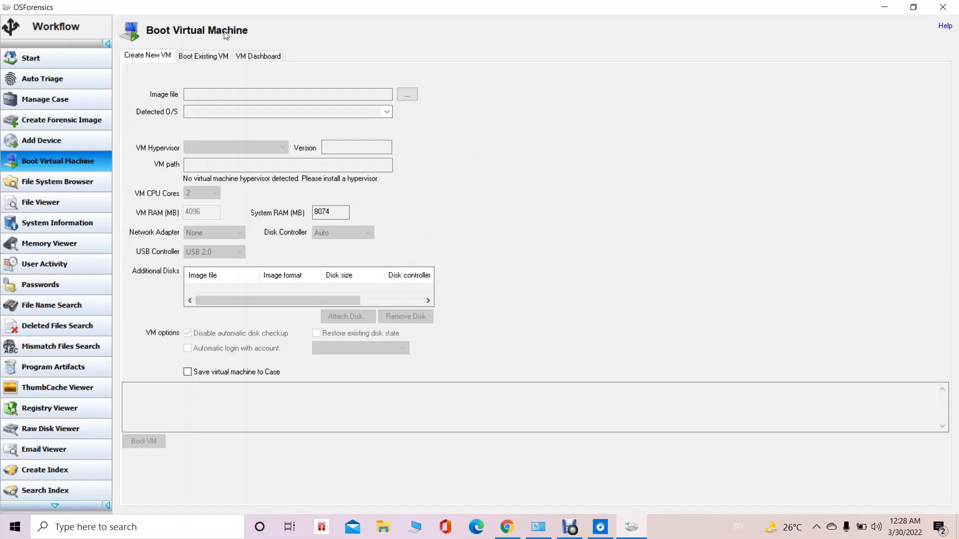
left_click(210, 59)
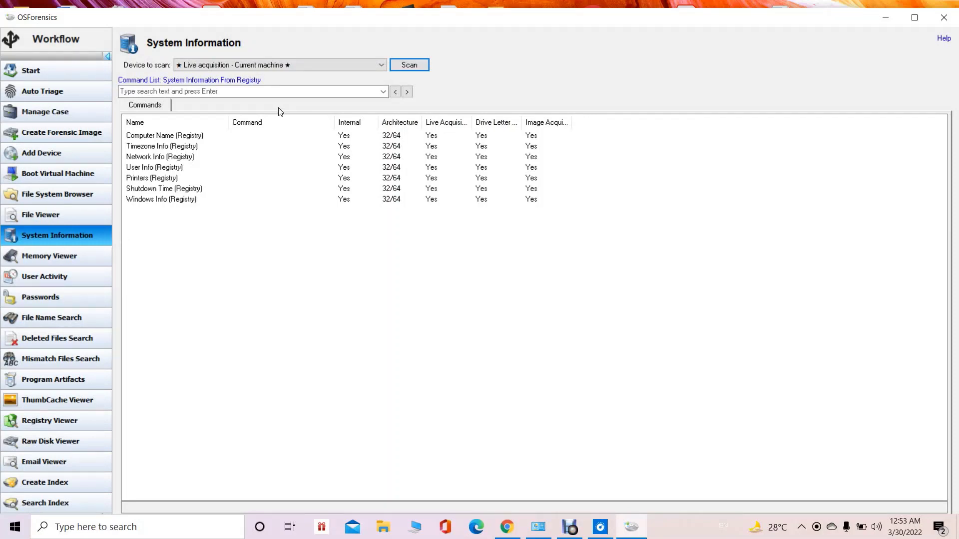
Set the System Information scan to target the system drives
left_click(381, 66)
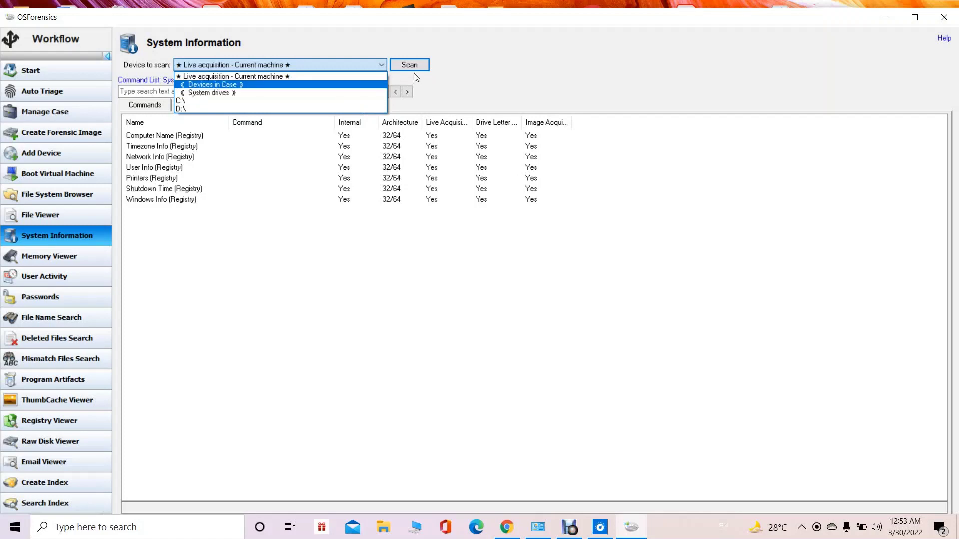
left_click(376, 96)
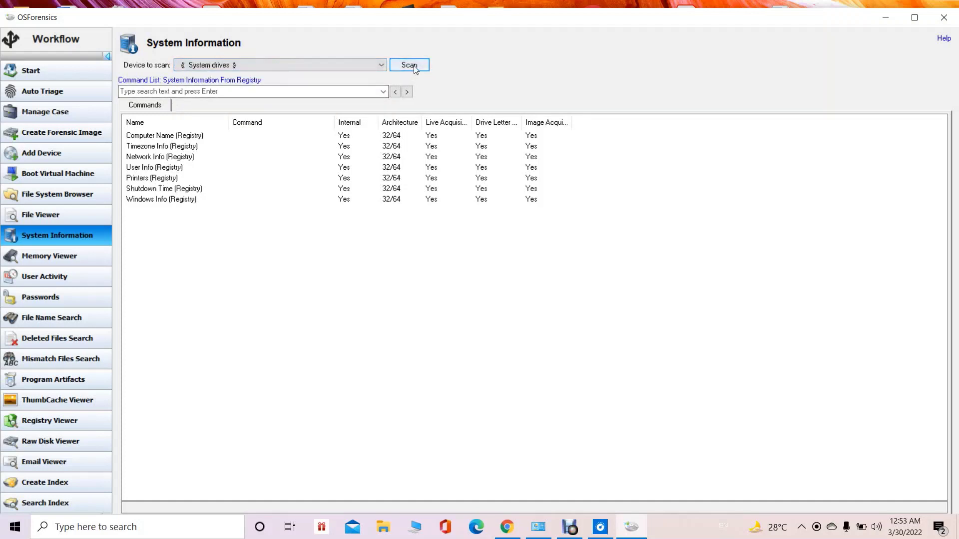
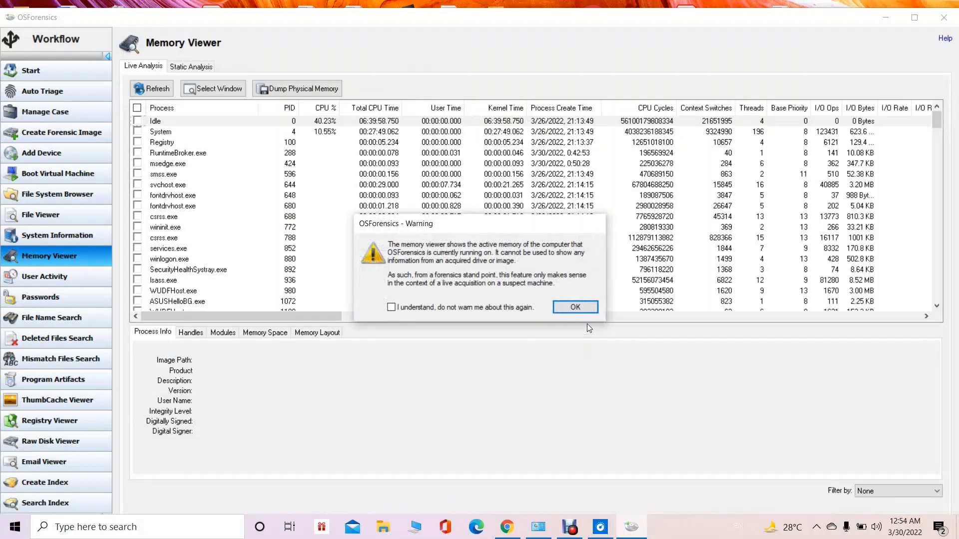
Review the save options for dumping physical memory without saving, and open the Memory Viewer's static analysis
left_click(581, 310)
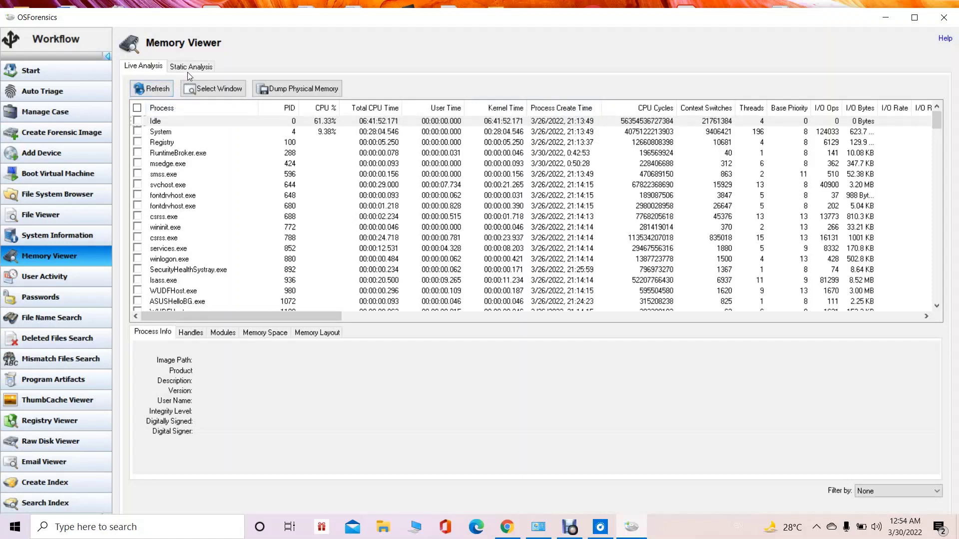
left_click(298, 90)
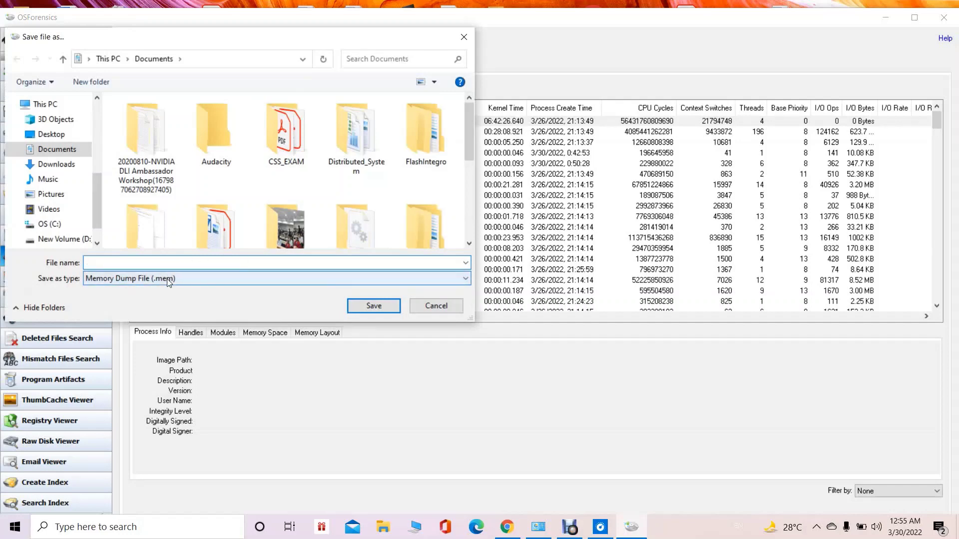
left_click(448, 309)
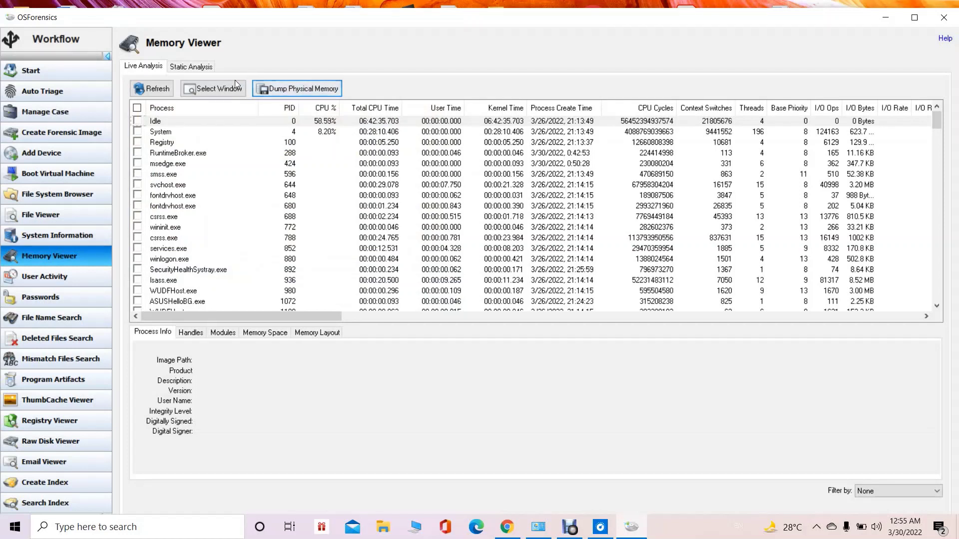
left_click(195, 68)
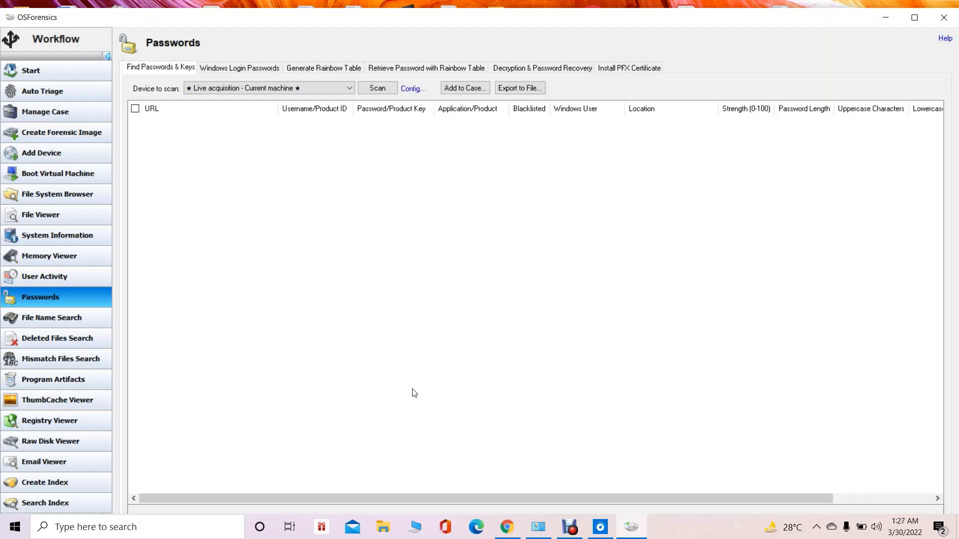
Open the file name search, and view the prefetch list for drive C:\ in the Program Artifacts Viewer
left_click(52, 322)
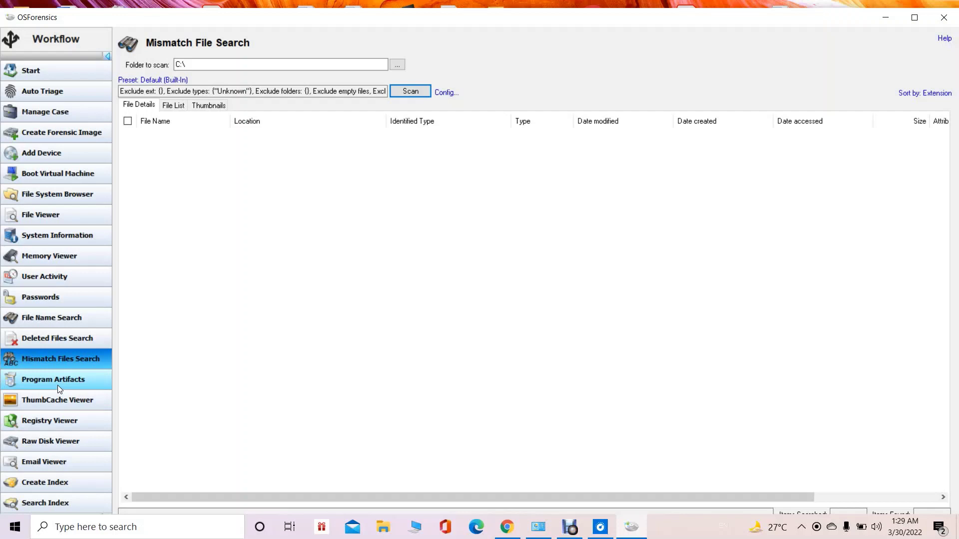
left_click(58, 385)
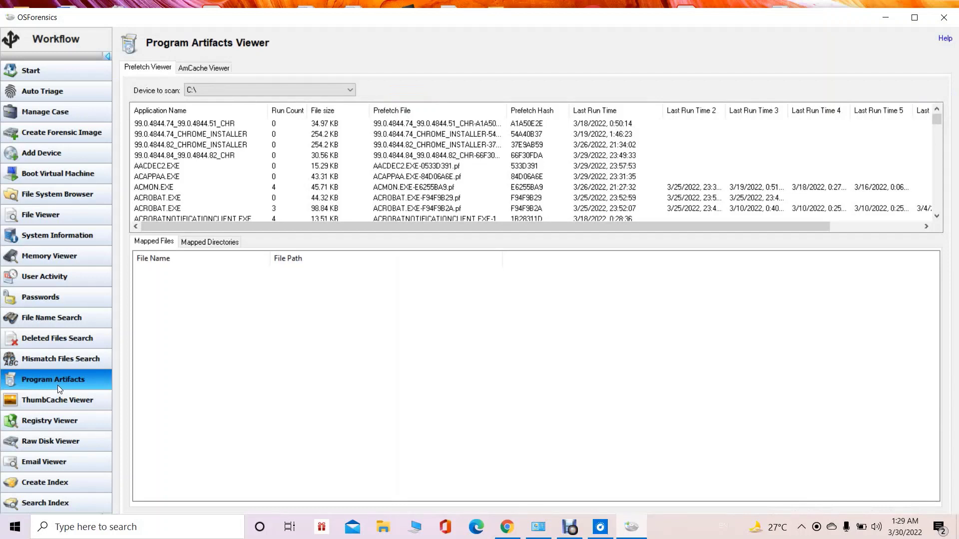
Open the ThumbCache Viewer to view its scan options, and close its window
left_click(83, 403)
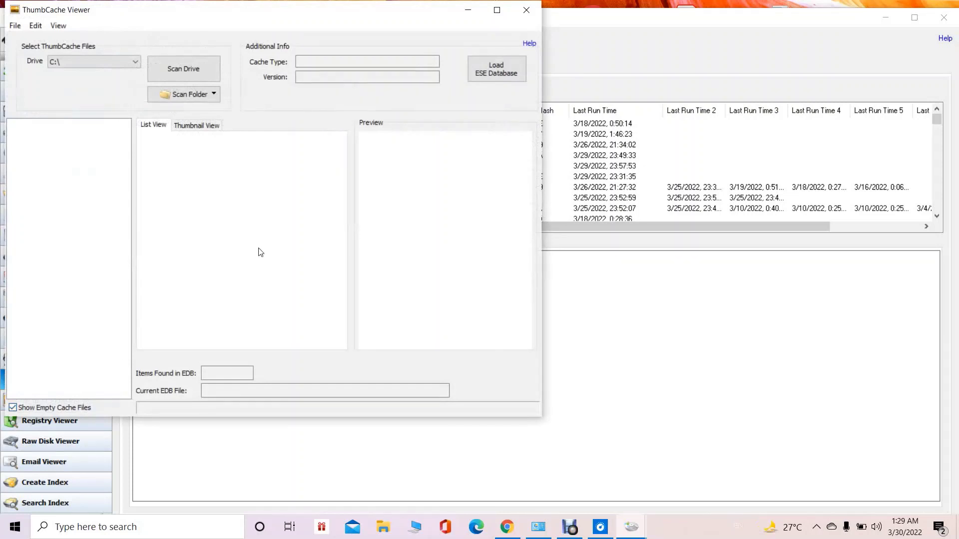
left_click(526, 11)
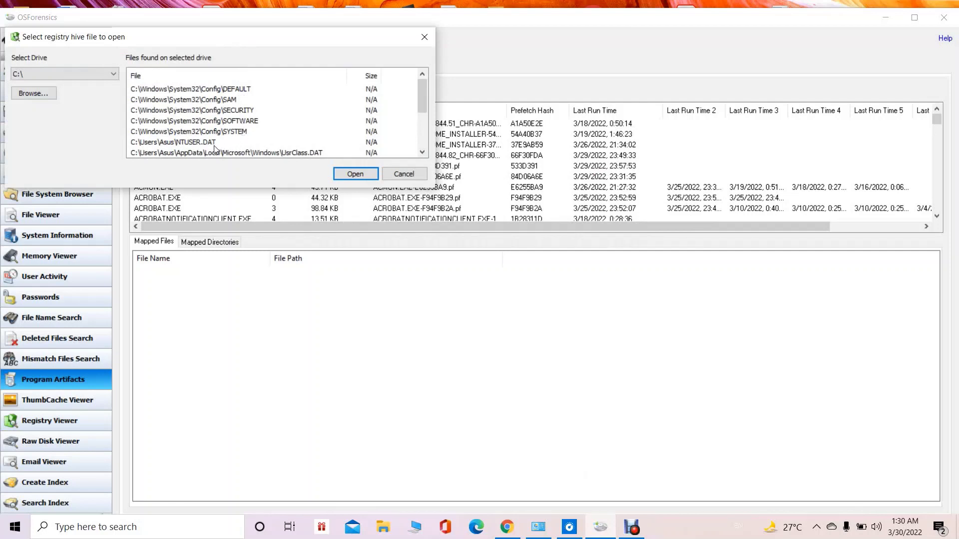
Look through the registry hive files on drive C:\, select C:\Users\Asus\NTUSER.DAT, and cancel without opening it
left_click(421, 154)
left_click(420, 154)
left_click(420, 154)
left_click(421, 155)
left_click(421, 154)
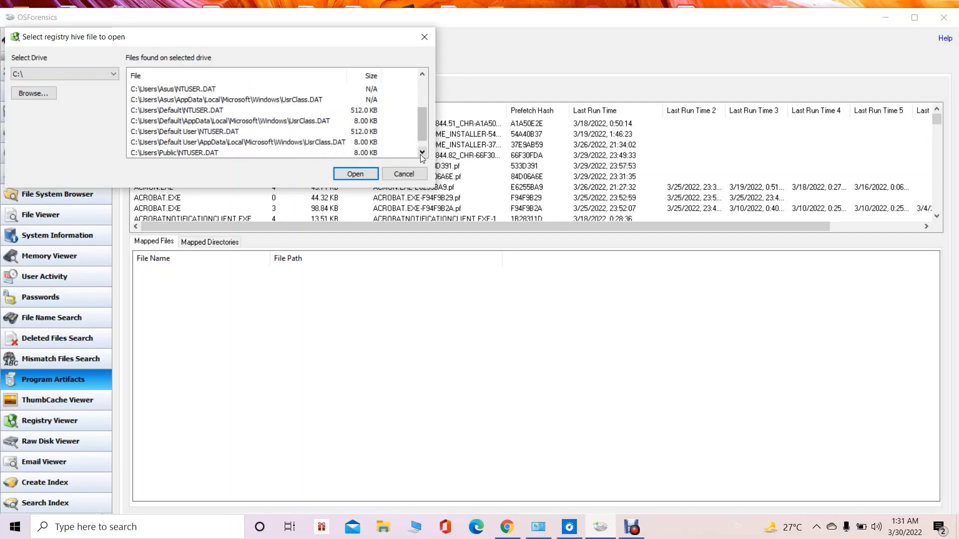
left_click(207, 90)
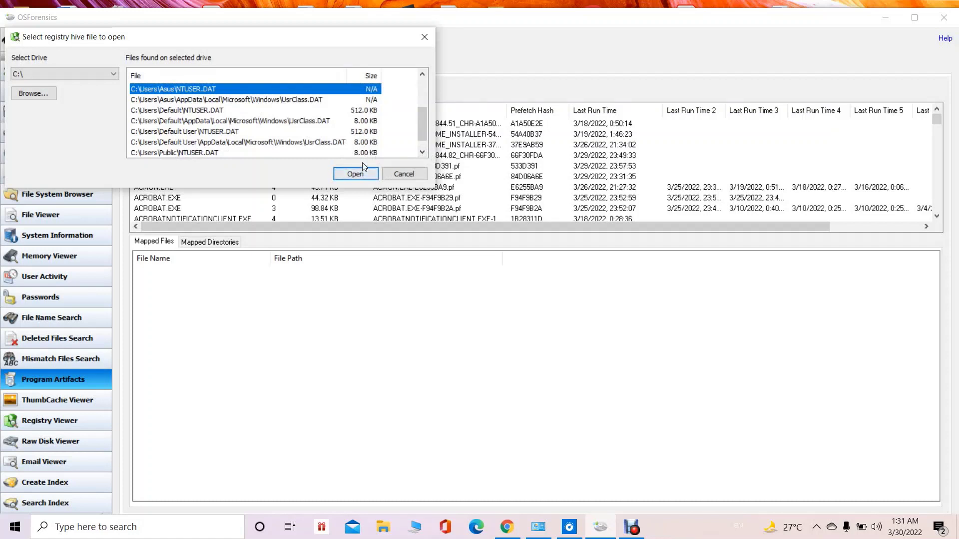
left_click(404, 177)
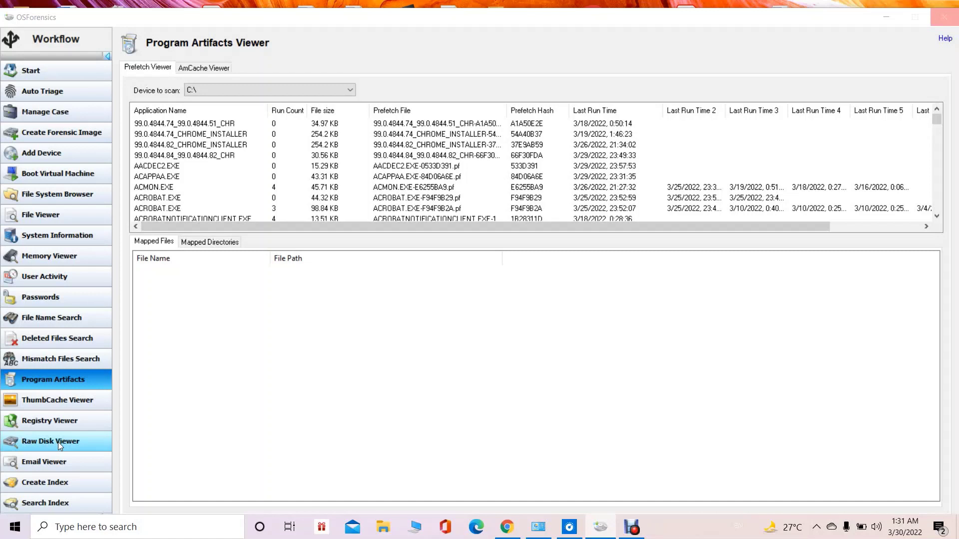
Open the raw disk viewer, and view the Email Viewer's file selection without opening an e-mail file
left_click(58, 442)
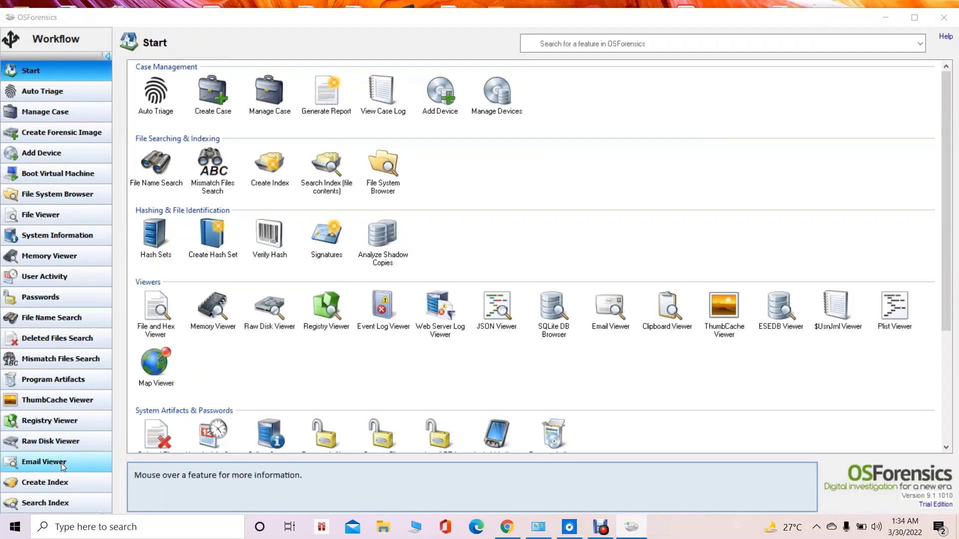
left_click(44, 462)
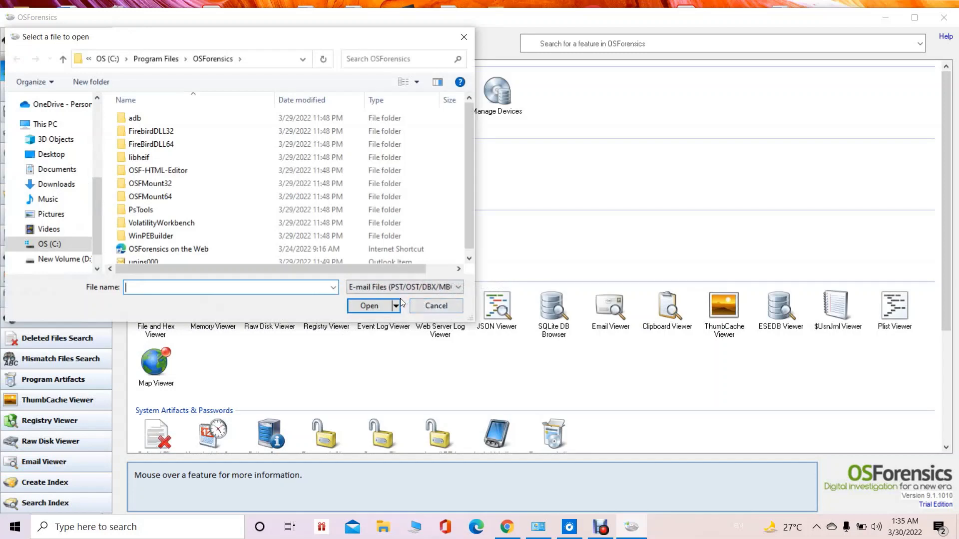
left_click(436, 306)
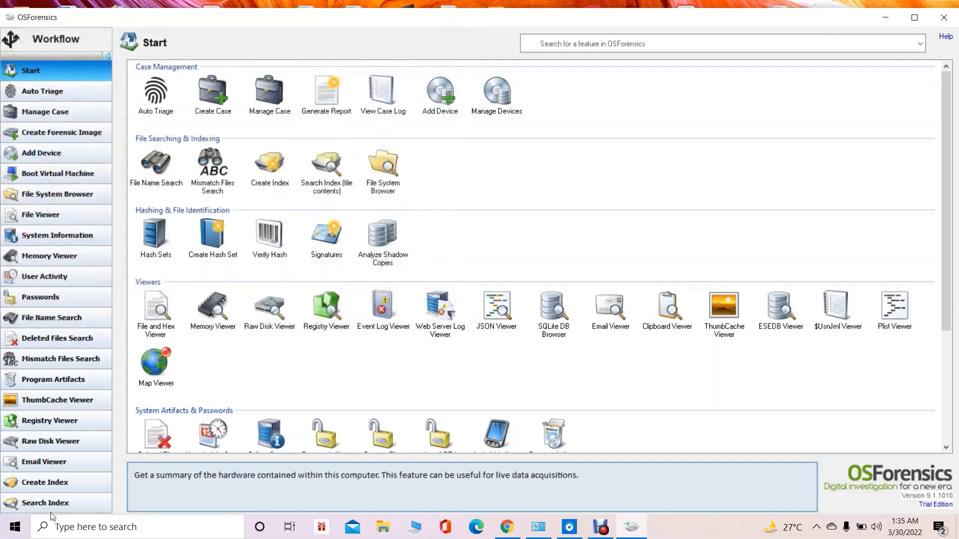
Open the Create Index wizard to view the pre-defined file types available for indexing
left_click(64, 492)
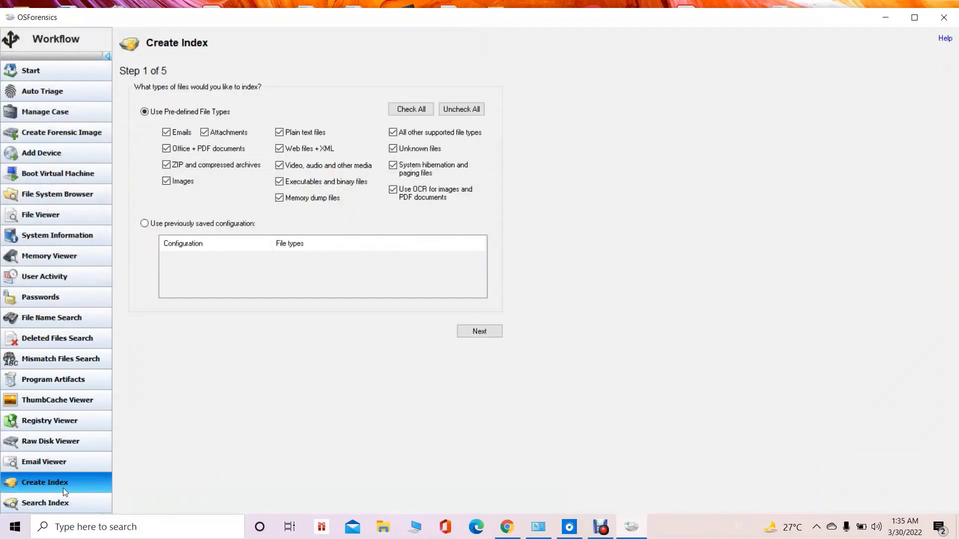